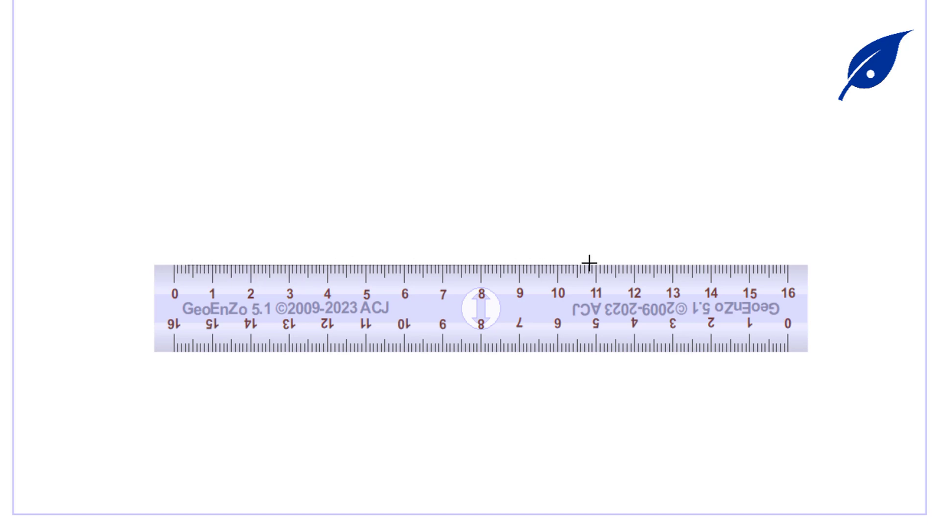
# Draw a horizontal line about 15 cm long along the ruler's edge and put the ruler away.
pyautogui.click(56, 2)
pyautogui.click(79, 18)
pyautogui.moveTo(174, 265); pyautogui.dragTo(754, 267)
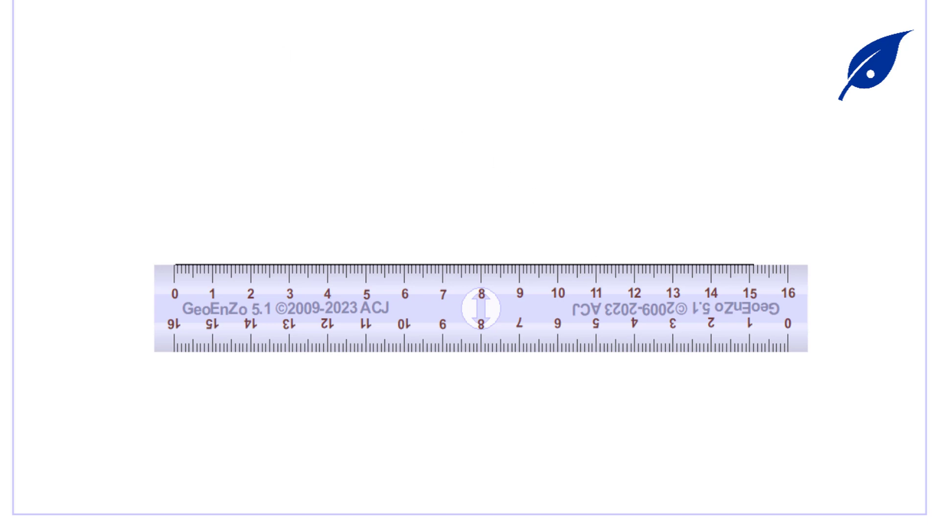
pyautogui.press('Escape')
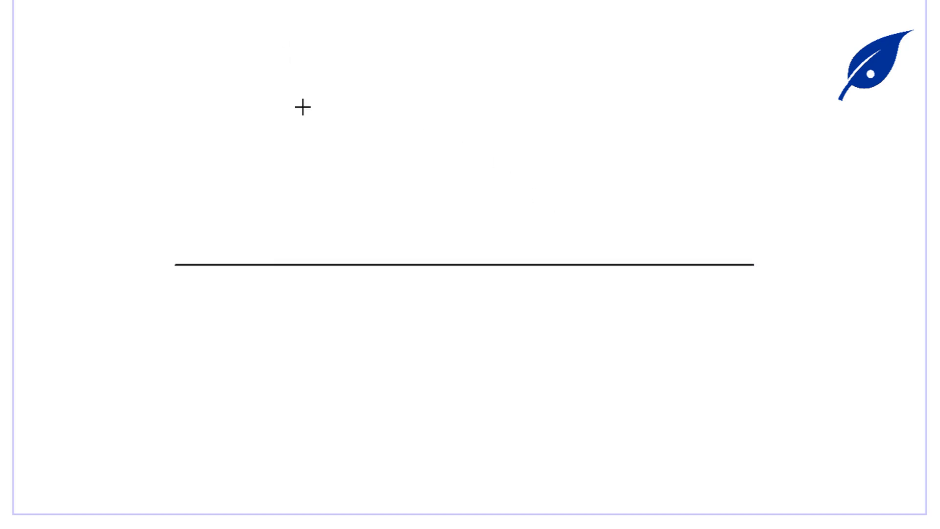
# Mark points A and B on the line and draw compass arcs from A above and below it, using a radius larger than half AB.
pyautogui.click(292, 265)
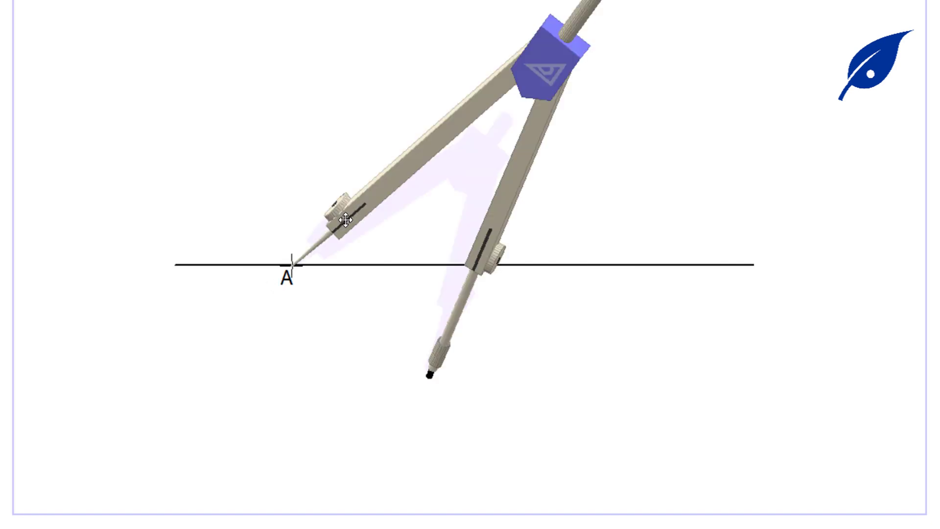
pyautogui.moveTo(345, 220); pyautogui.dragTo(347, 222)
pyautogui.moveTo(476, 253)
pyautogui.mouseDown()
pyautogui.moveTo(487, 245)
pyautogui.moveTo(627, 262)
pyautogui.moveTo(598, 260)
pyautogui.mouseUp()
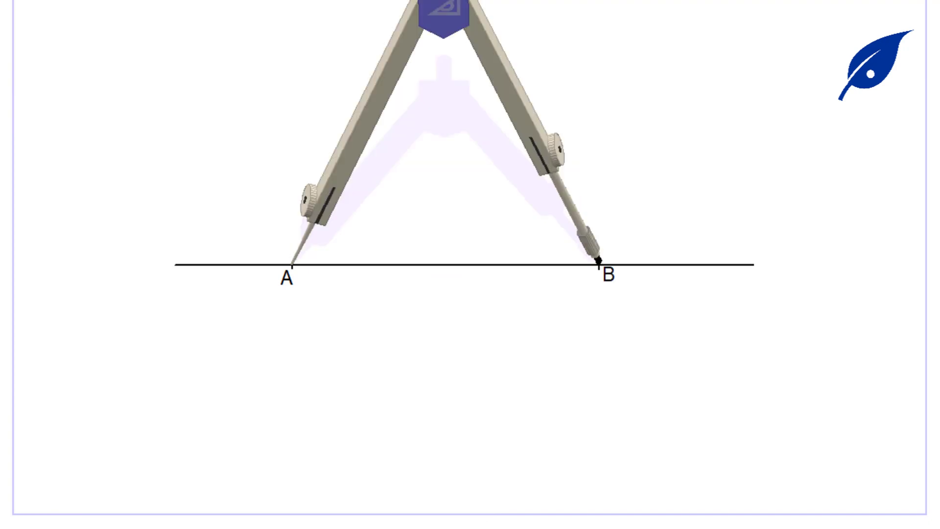
pyautogui.moveTo(543, 147)
pyautogui.mouseDown()
pyautogui.moveTo(490, 188)
pyautogui.moveTo(390, 125)
pyautogui.moveTo(563, 73)
pyautogui.moveTo(599, 94)
pyautogui.mouseUp()
pyautogui.moveTo(447, 410); pyautogui.dragTo(468, 327)
# Draw matching compass arcs from B and rule the perpendicular bisector of AB through the crossings, labelling its intersection with the line O.
pyautogui.moveTo(336, 212); pyautogui.dragTo(636, 222)
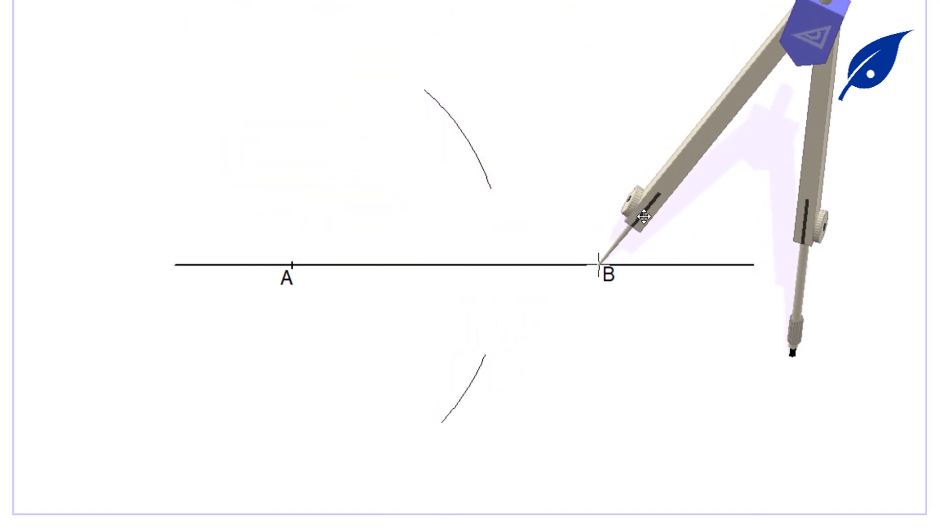
pyautogui.moveTo(813, 30); pyautogui.dragTo(181, 432)
pyautogui.moveTo(449, 117); pyautogui.dragTo(427, 151)
pyautogui.moveTo(333, 435)
pyautogui.mouseDown()
pyautogui.moveTo(723, 527)
pyautogui.moveTo(672, 519)
pyautogui.mouseUp()
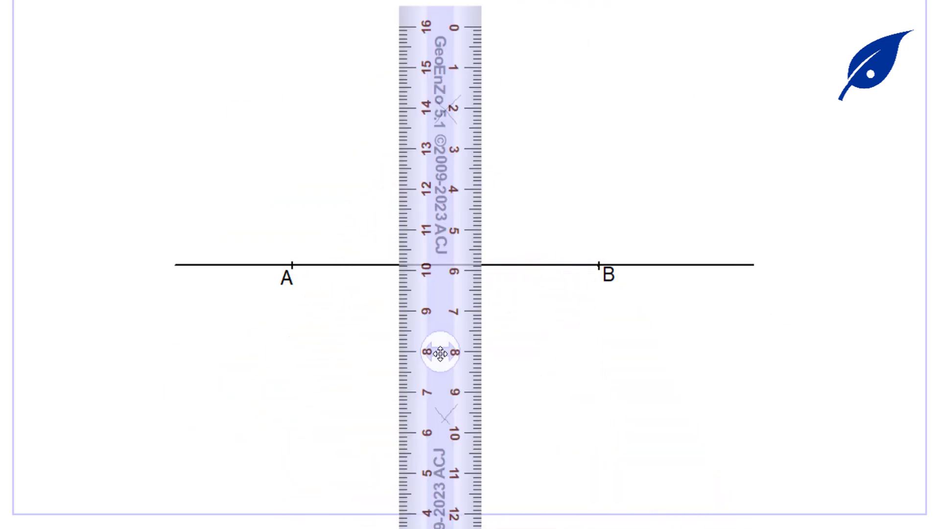
pyautogui.moveTo(435, 352); pyautogui.dragTo(405, 348)
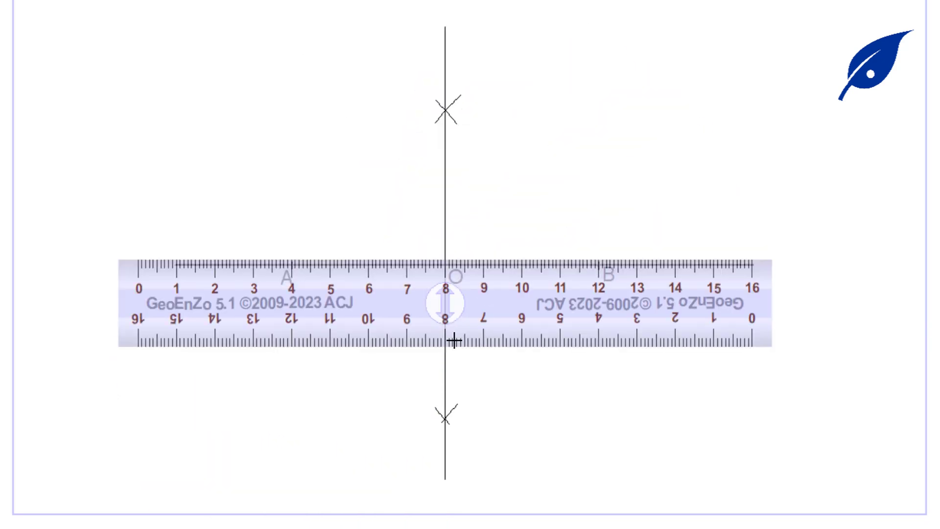
# Draw a circle centred on O passing through A and B, and label its upper crossing with the vertical line P.
pyautogui.moveTo(439, 304)
pyautogui.mouseDown()
pyautogui.moveTo(547, 336)
pyautogui.moveTo(594, 312)
pyautogui.mouseUp()
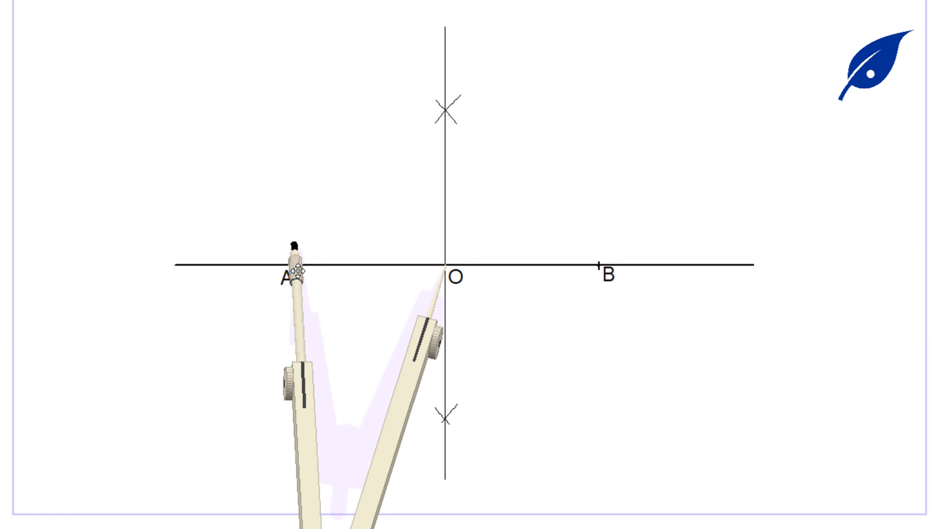
pyautogui.moveTo(296, 272)
pyautogui.mouseDown()
pyautogui.moveTo(295, 296)
pyautogui.moveTo(316, 337)
pyautogui.moveTo(567, 370)
pyautogui.moveTo(565, 235)
pyautogui.moveTo(435, 216)
pyautogui.mouseUp()
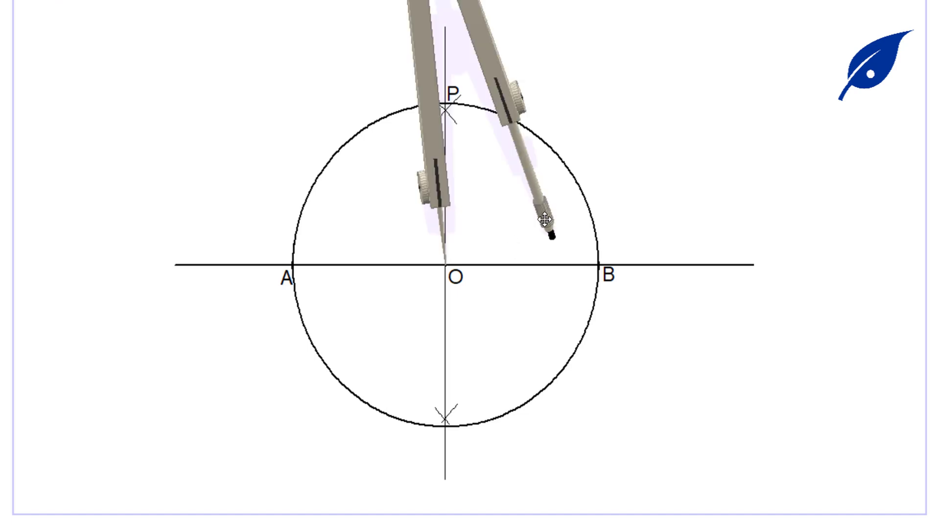
# Construct the perpendicular bisector of OB from equal compass arcs drawn from O and B above and below the line.
pyautogui.moveTo(545, 220); pyautogui.dragTo(483, 185)
pyautogui.moveTo(211, 34)
pyautogui.mouseDown()
pyautogui.moveTo(692, 73)
pyautogui.moveTo(763, 109)
pyautogui.mouseUp()
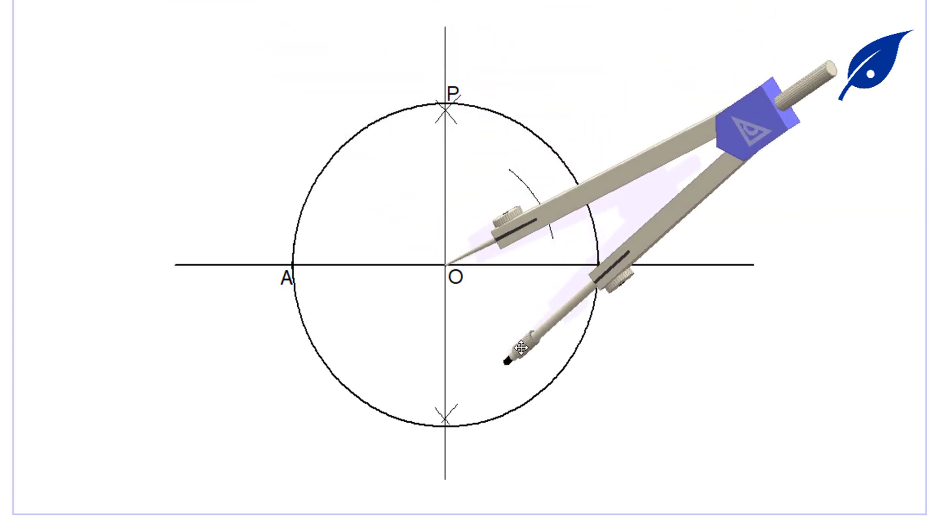
pyautogui.moveTo(522, 349); pyautogui.dragTo(549, 299)
pyautogui.moveTo(480, 217); pyautogui.dragTo(635, 215)
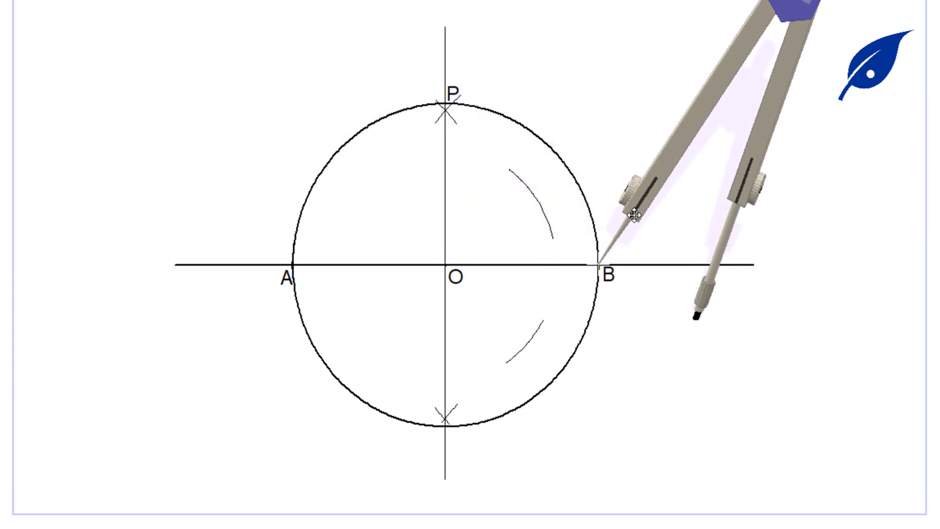
pyautogui.moveTo(783, 11)
pyautogui.mouseDown()
pyautogui.moveTo(288, 374)
pyautogui.moveTo(308, 427)
pyautogui.mouseUp()
pyautogui.moveTo(521, 188)
pyautogui.mouseDown()
pyautogui.moveTo(512, 209)
pyautogui.moveTo(538, 359)
pyautogui.moveTo(523, 348)
pyautogui.moveTo(540, 351)
pyautogui.mouseUp()
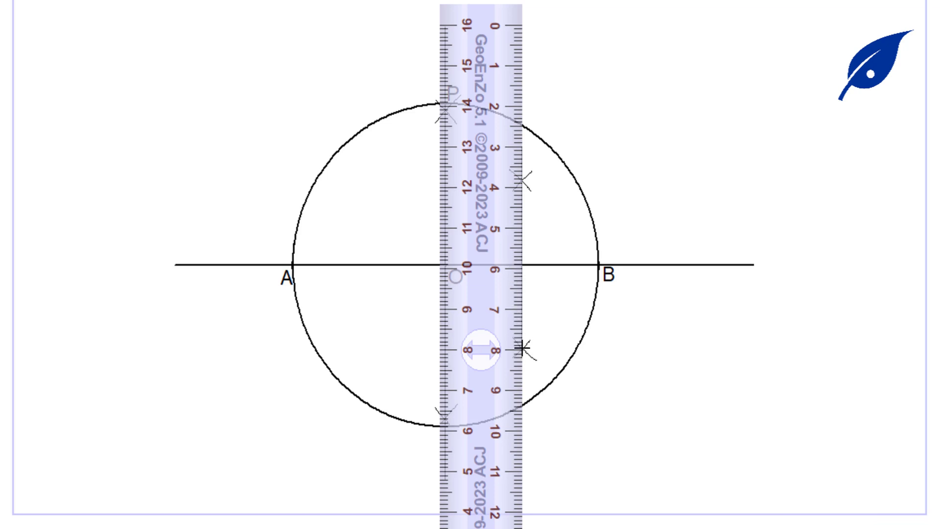
pyautogui.moveTo(453, 426); pyautogui.dragTo(449, 277)
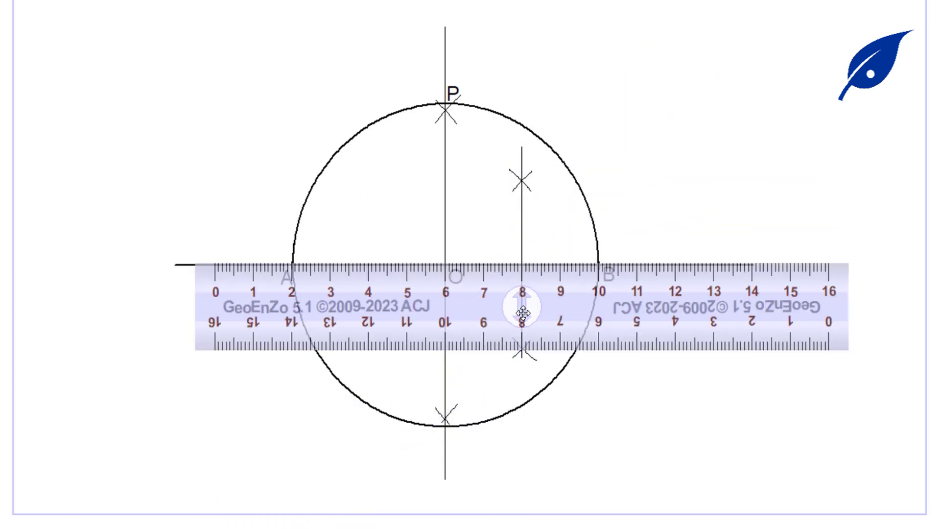
# Label the midpoint of OB as K and draw a compass arc centred on K from P to the horizontal line, labelling that crossing J.
pyautogui.moveTo(520, 313); pyautogui.dragTo(521, 315)
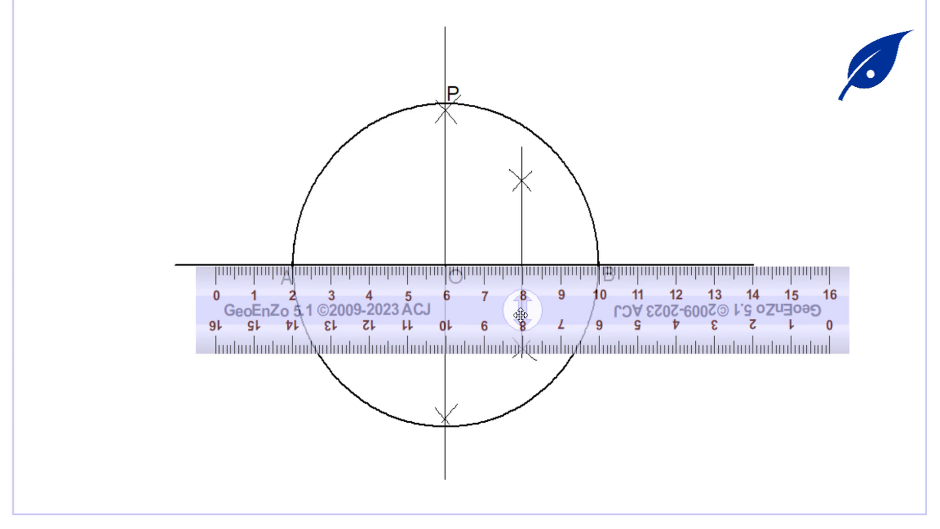
pyautogui.moveTo(660, 322); pyautogui.dragTo(582, 321)
pyautogui.moveTo(596, 433)
pyautogui.mouseDown()
pyautogui.moveTo(430, 142)
pyautogui.moveTo(444, 103)
pyautogui.moveTo(410, 142)
pyautogui.moveTo(437, 100)
pyautogui.moveTo(378, 287)
pyautogui.mouseUp()
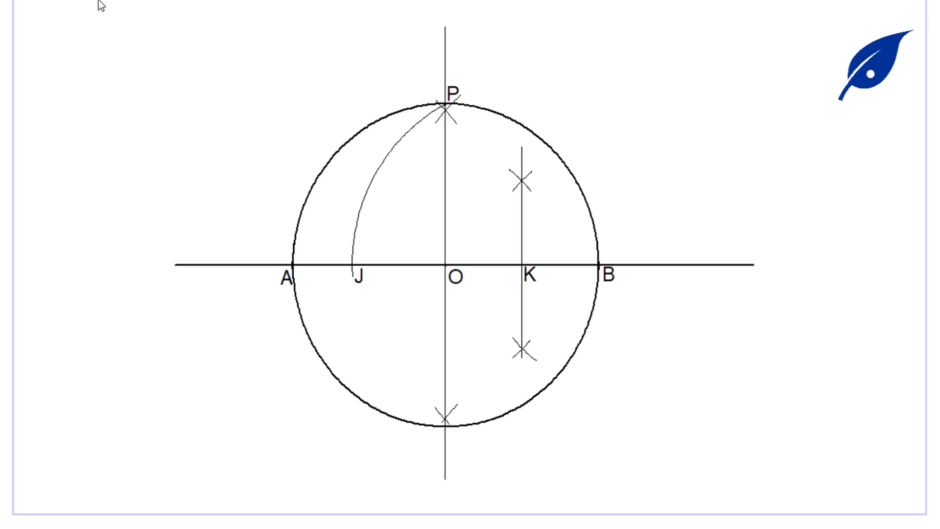
# With the compass centred on P and radius PJ, draw arcs cutting both sides of the circle and label the crossings T and U.
pyautogui.moveTo(516, 341); pyautogui.dragTo(441, 182)
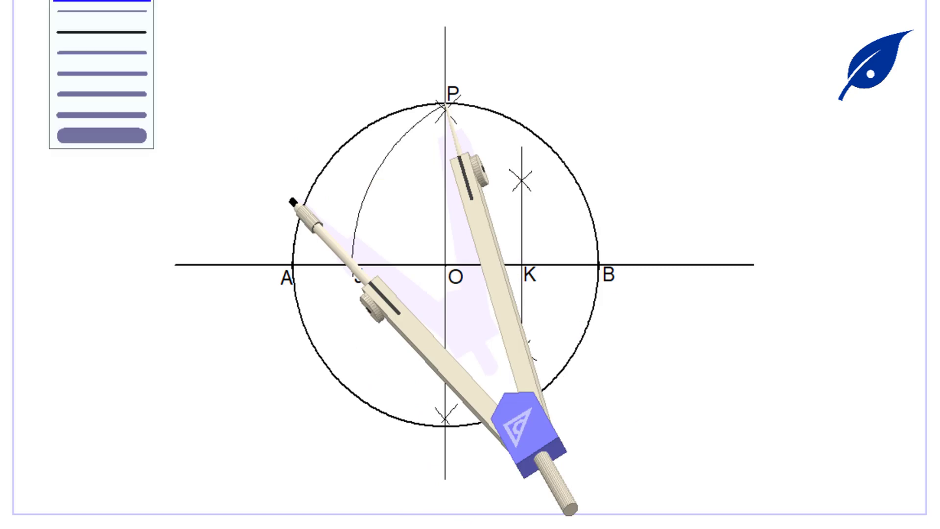
pyautogui.click(75, 0)
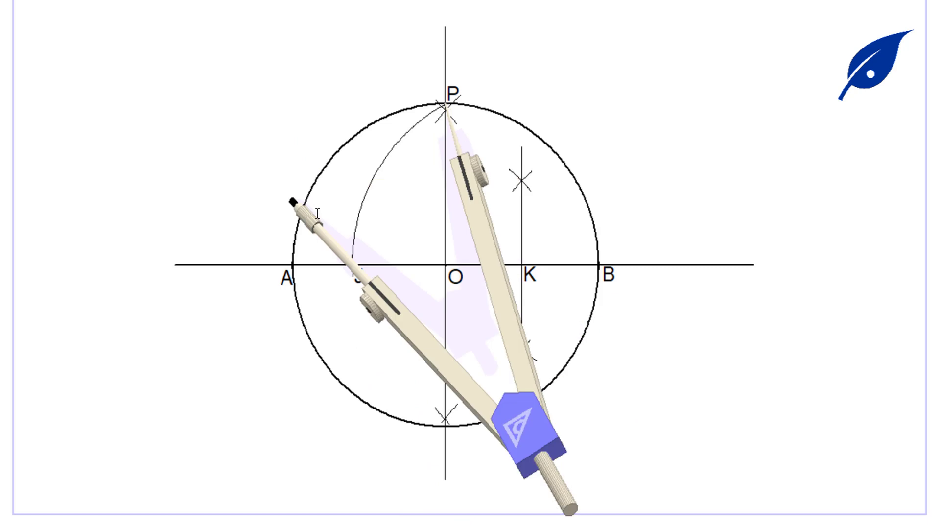
pyautogui.moveTo(307, 221); pyautogui.dragTo(394, 279)
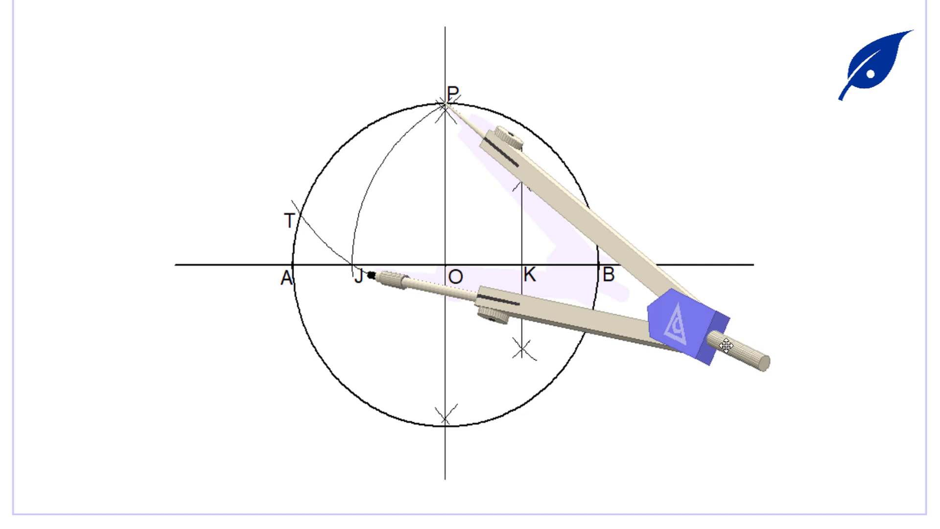
pyautogui.moveTo(716, 347)
pyautogui.mouseDown()
pyautogui.moveTo(675, 88)
pyautogui.moveTo(542, 4)
pyautogui.moveTo(548, 9)
pyautogui.mouseUp()
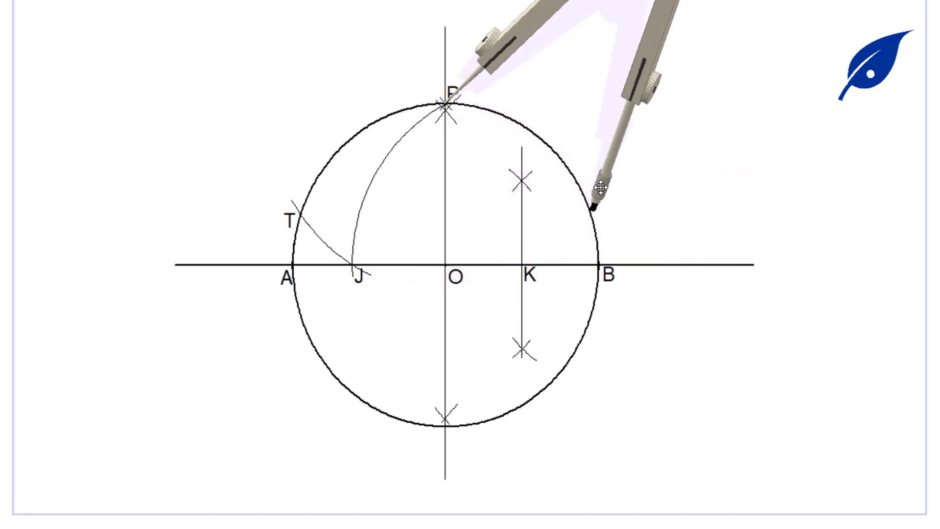
pyautogui.moveTo(594, 200)
pyautogui.mouseDown()
pyautogui.moveTo(600, 193)
pyautogui.moveTo(589, 203)
pyautogui.mouseUp()
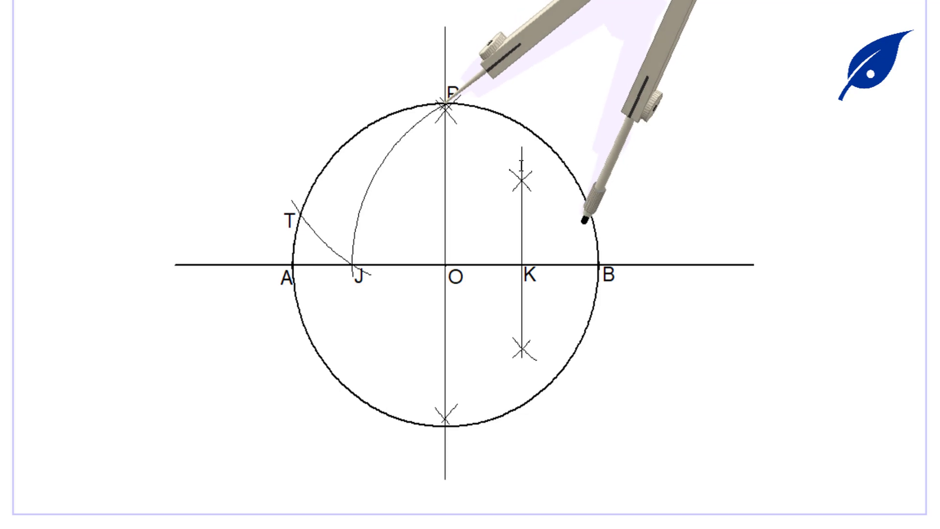
# Keeping the radius PJ, draw arcs from U and T that cut the lower part of the circle and label the crossings V and W.
pyautogui.moveTo(498, 61); pyautogui.dragTo(596, 90)
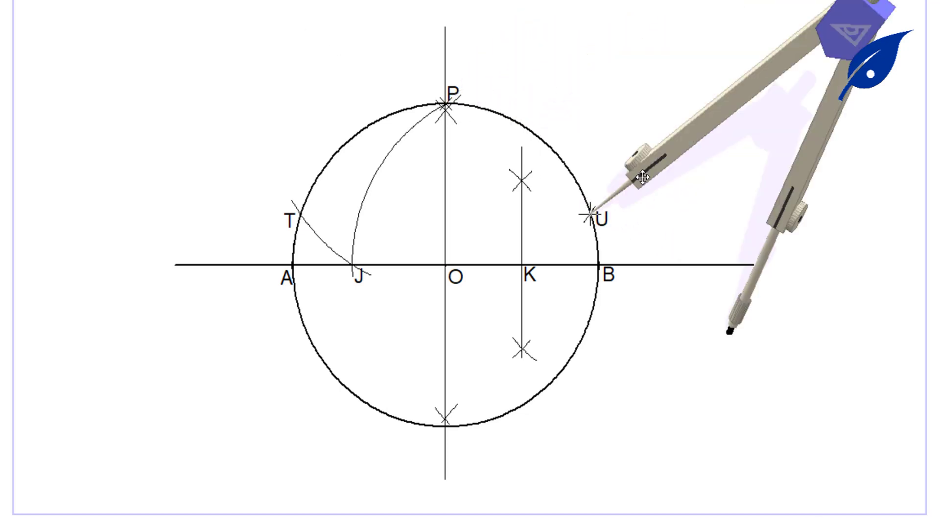
pyautogui.moveTo(643, 175); pyautogui.dragTo(642, 179)
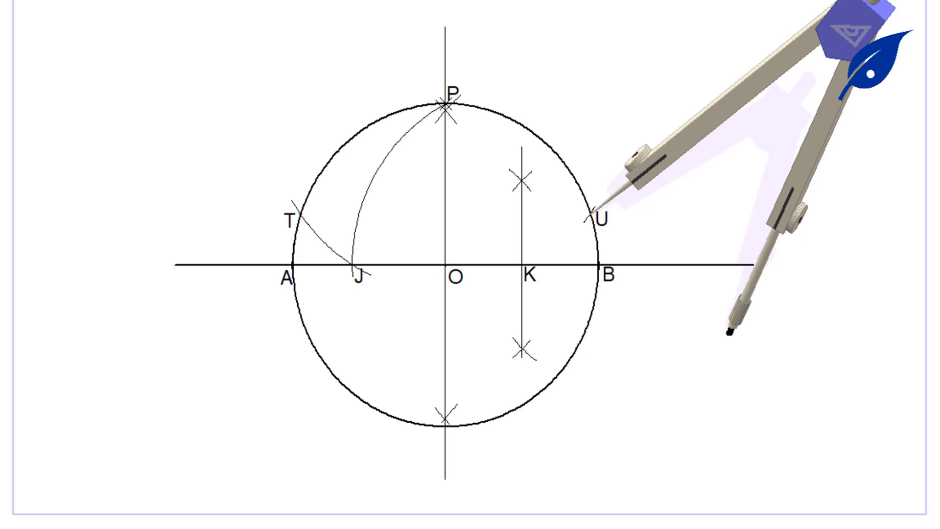
pyautogui.moveTo(788, 339); pyautogui.dragTo(771, 356)
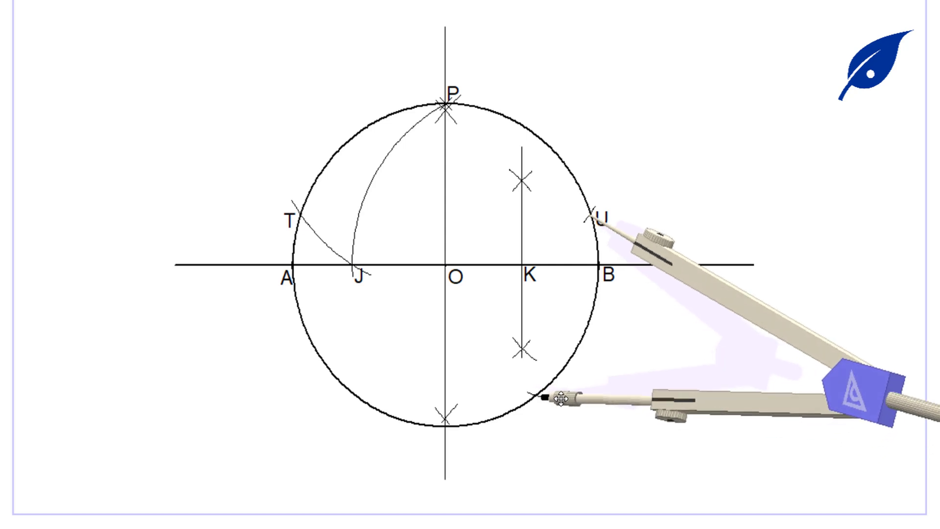
pyautogui.moveTo(672, 265); pyautogui.dragTo(383, 266)
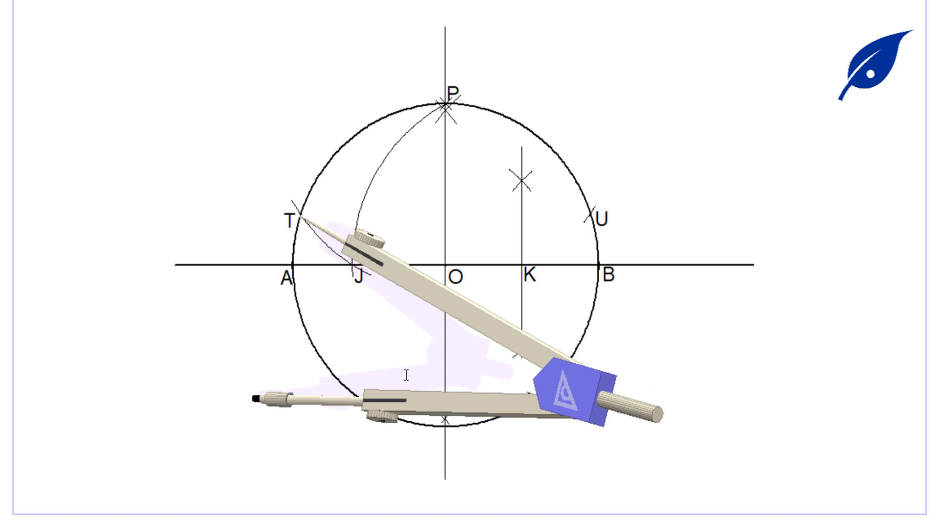
pyautogui.click(578, 396)
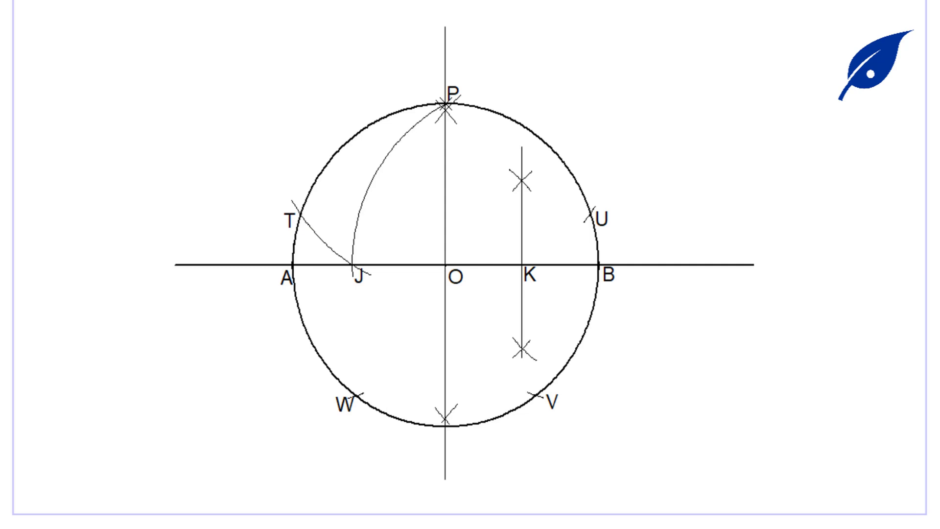
# Draw the pentagon side as a straight line from P to T.
pyautogui.moveTo(445, 105); pyautogui.dragTo(301, 215)
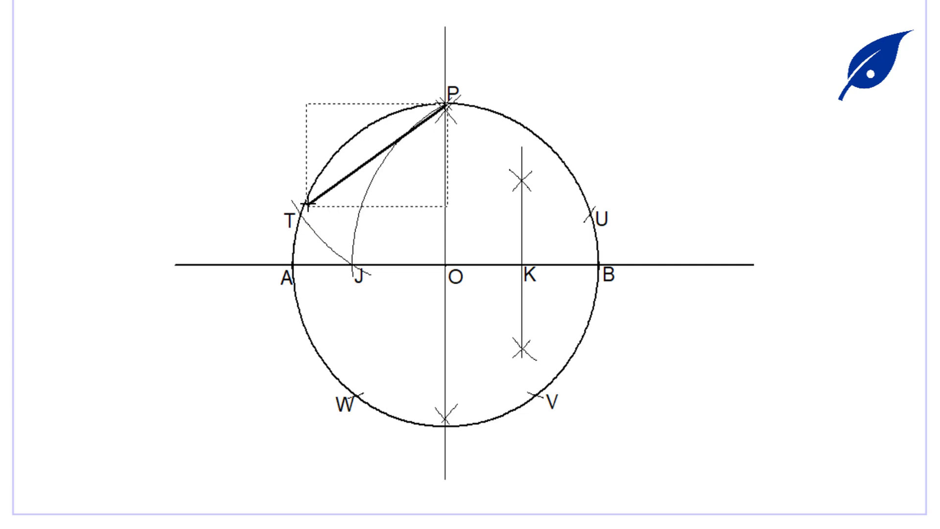